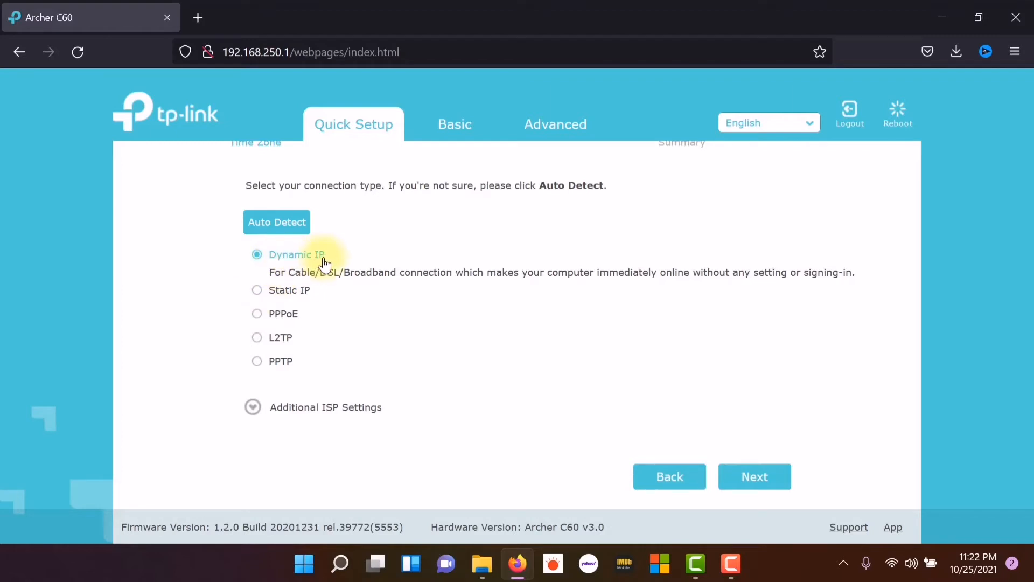
Continue the router's quick setup with the Dynamic IP connection type and without cloning the MAC address
{"action": "left_click", "coordinate": [775, 480]}
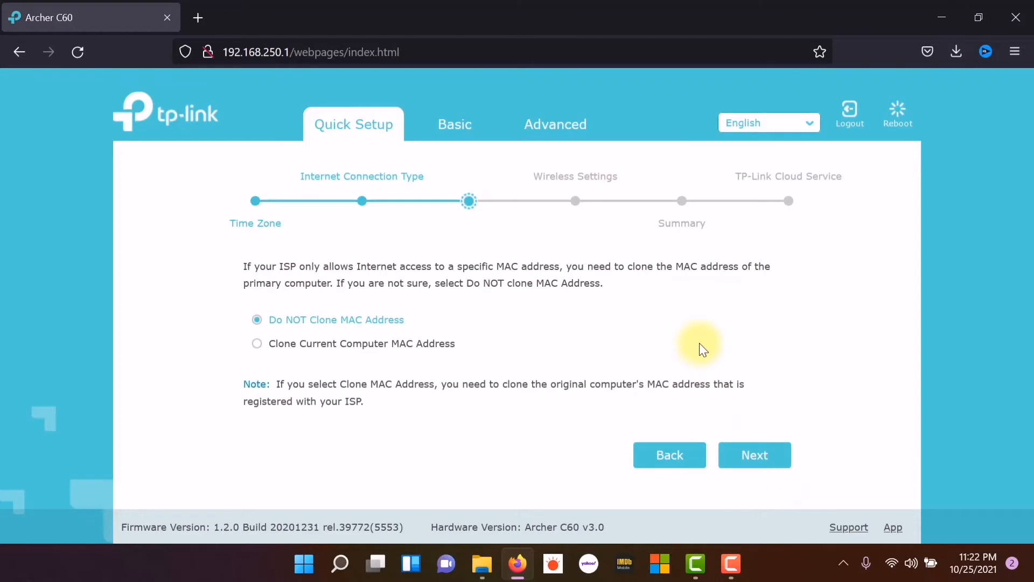
{"action": "left_click", "coordinate": [764, 447]}
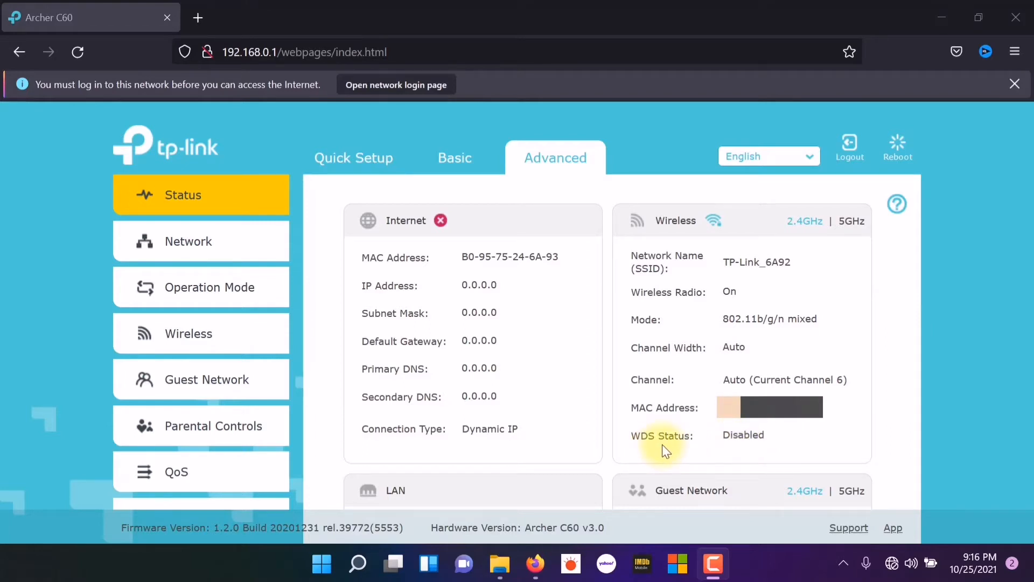
Check the router's wireless status for the 5GHz and 2.4GHz bands, including their WDS status
{"action": "left_click", "coordinate": [842, 224]}
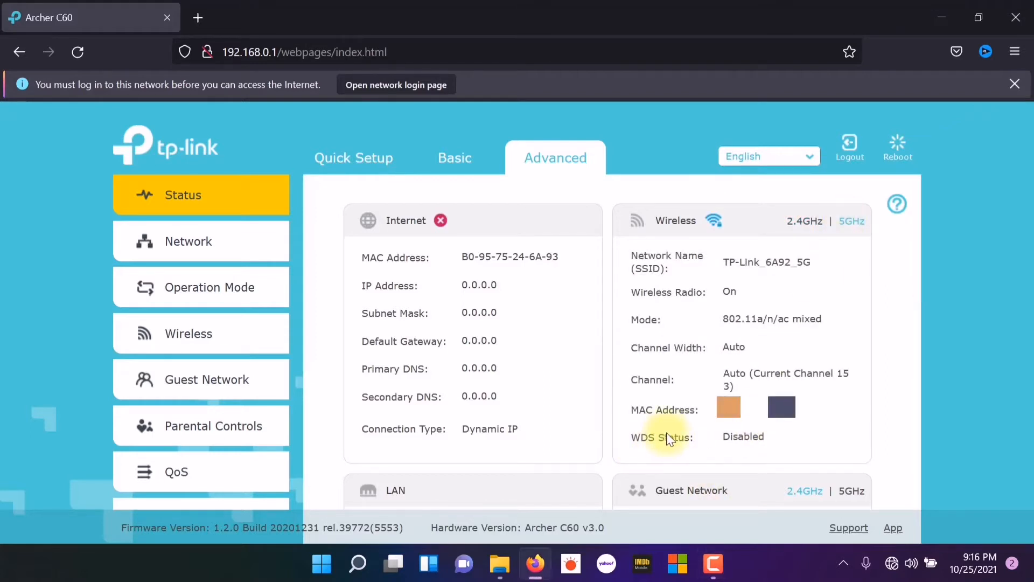
{"action": "left_click", "coordinate": [803, 221]}
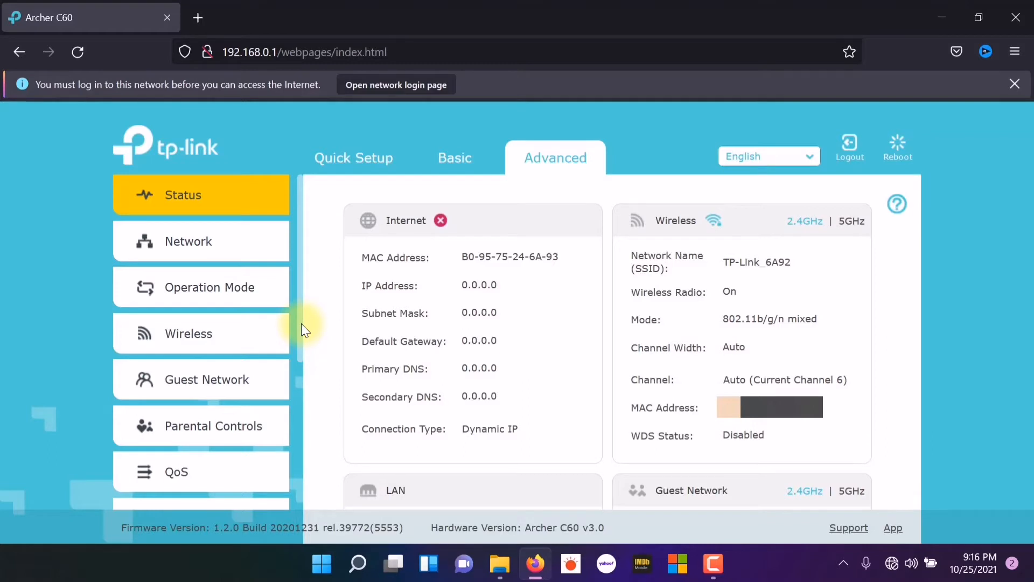
Enable WDS bridging for the 2.4GHz band in the router's System Parameters
{"action": "left_click_drag", "start_coordinate": [302, 324], "coordinate": [282, 464]}
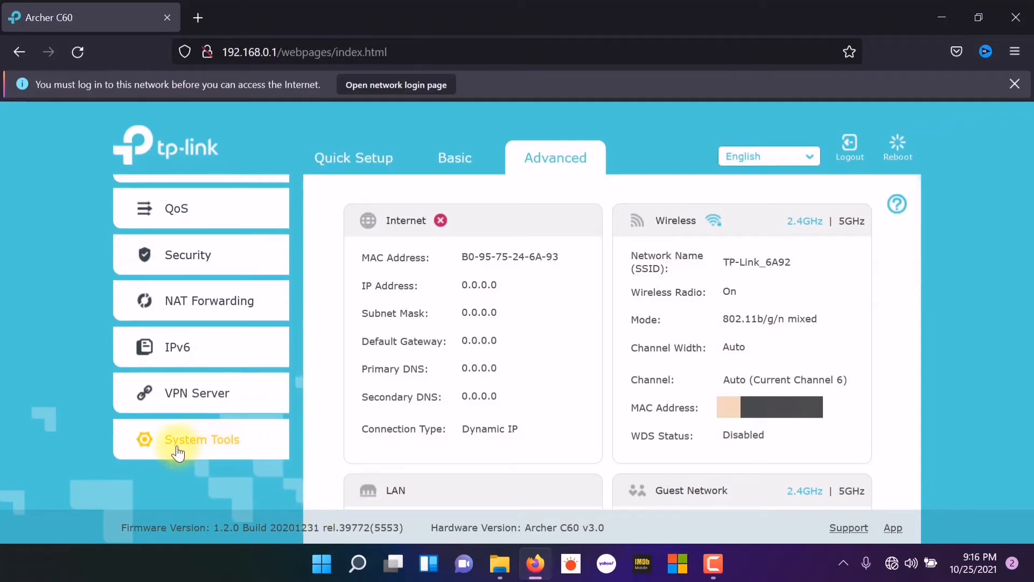
{"action": "left_click", "coordinate": [225, 459]}
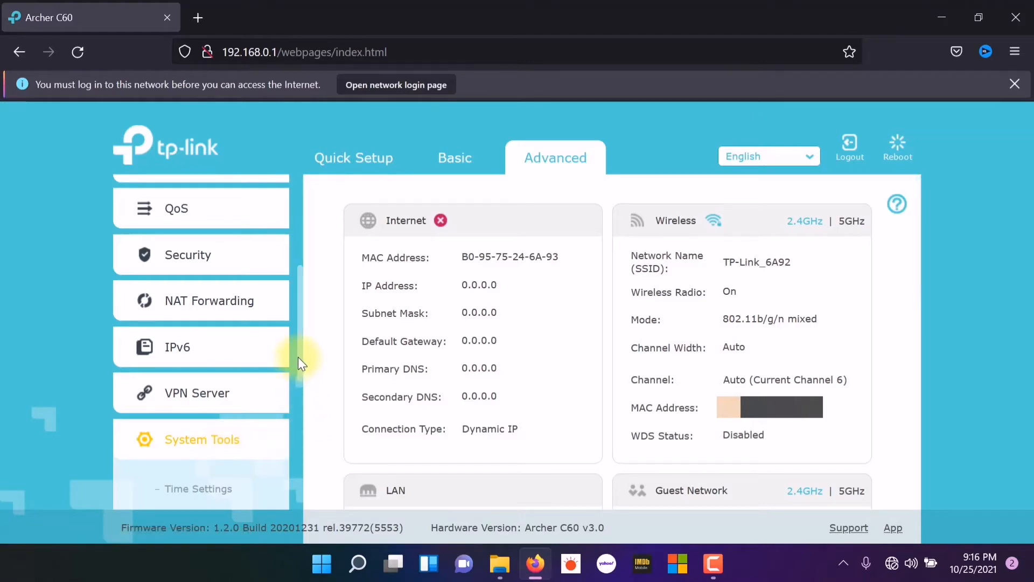
{"action": "left_click_drag", "start_coordinate": [299, 356], "coordinate": [298, 493]}
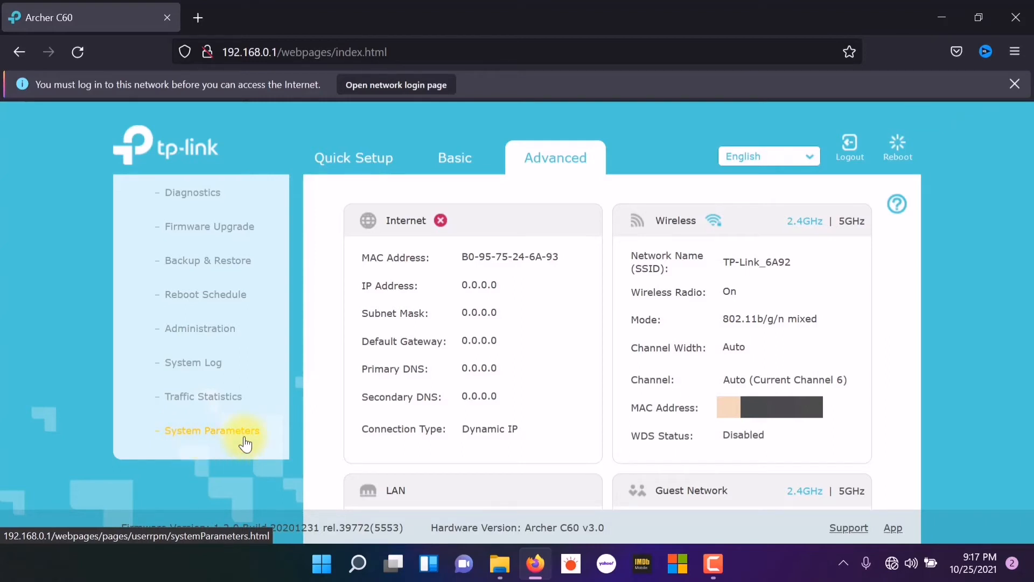
{"action": "left_click", "coordinate": [215, 441]}
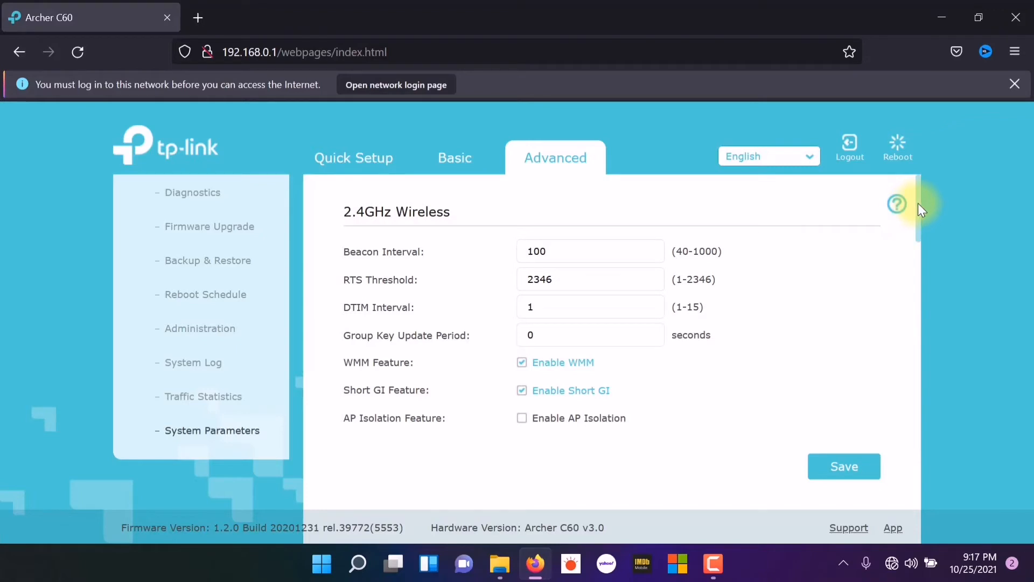
{"action": "left_click_drag", "start_coordinate": [918, 203], "coordinate": [916, 327]}
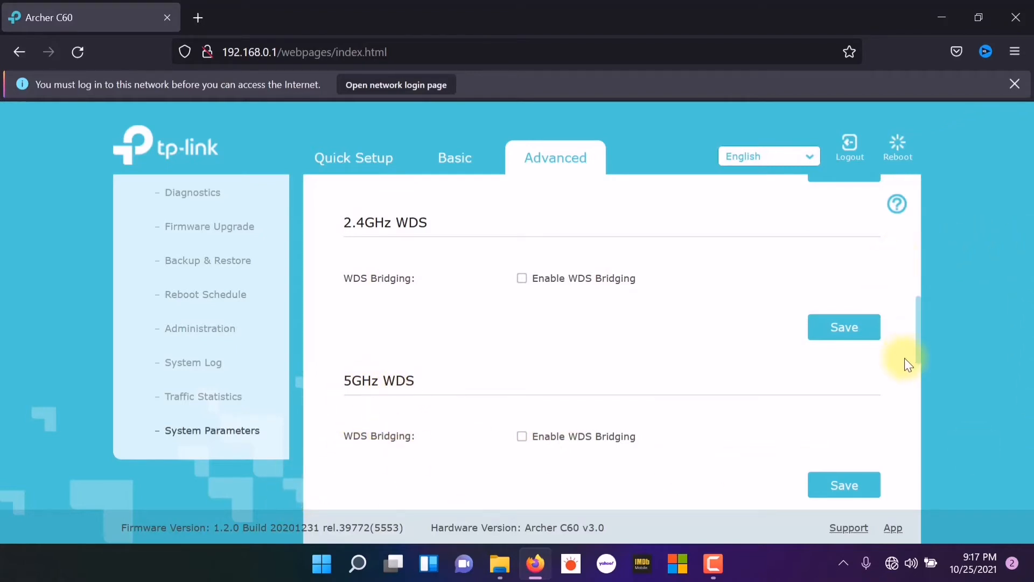
{"action": "scroll", "coordinate": [918, 334], "scroll_direction": "down", "scroll_amount": 1}
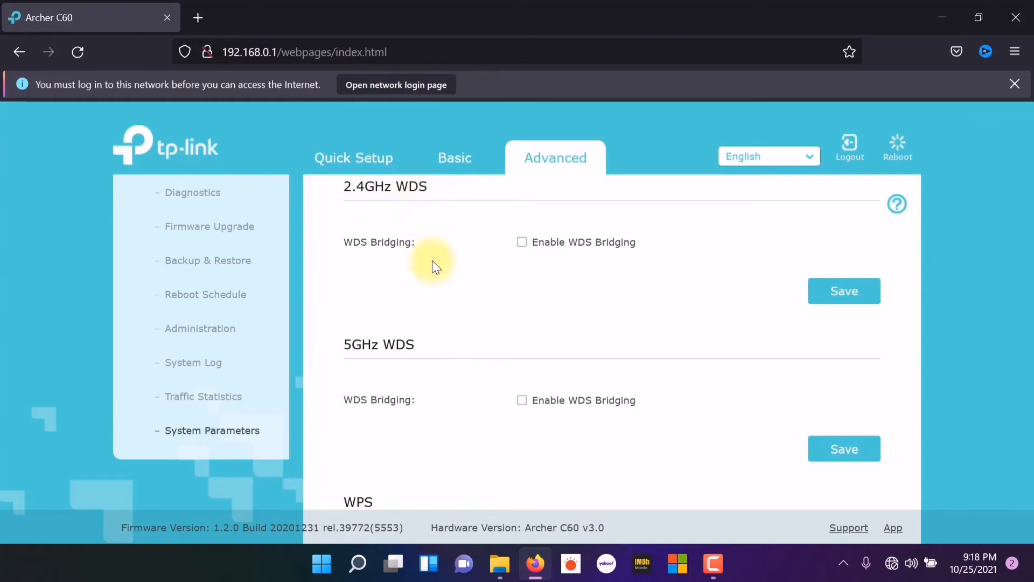
{"action": "left_click", "coordinate": [525, 245]}
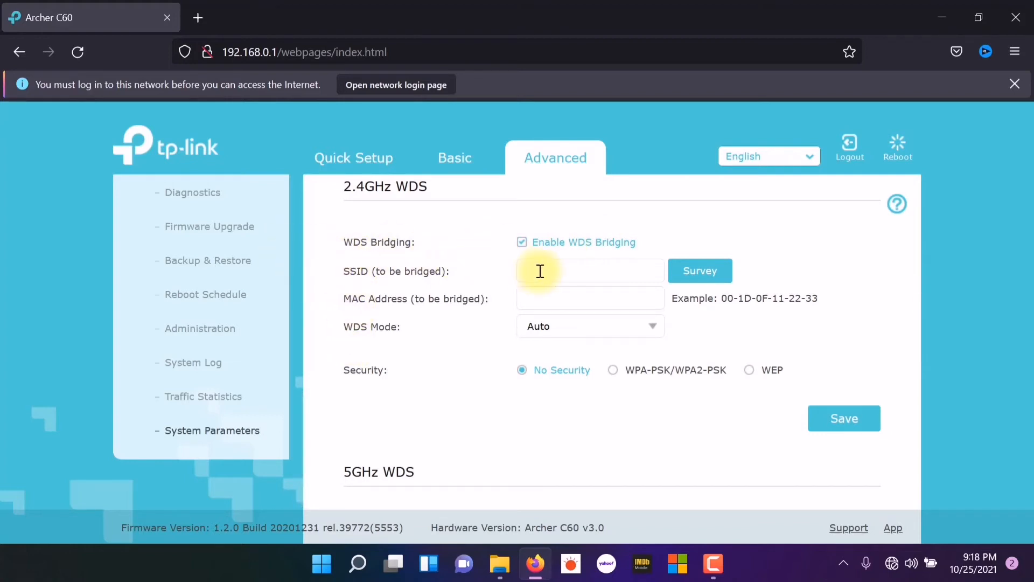
Survey nearby networks, choose HintBD as the network to bridge, enter its Wi-Fi password and save the 2.4GHz WDS settings
{"action": "left_click", "coordinate": [701, 280]}
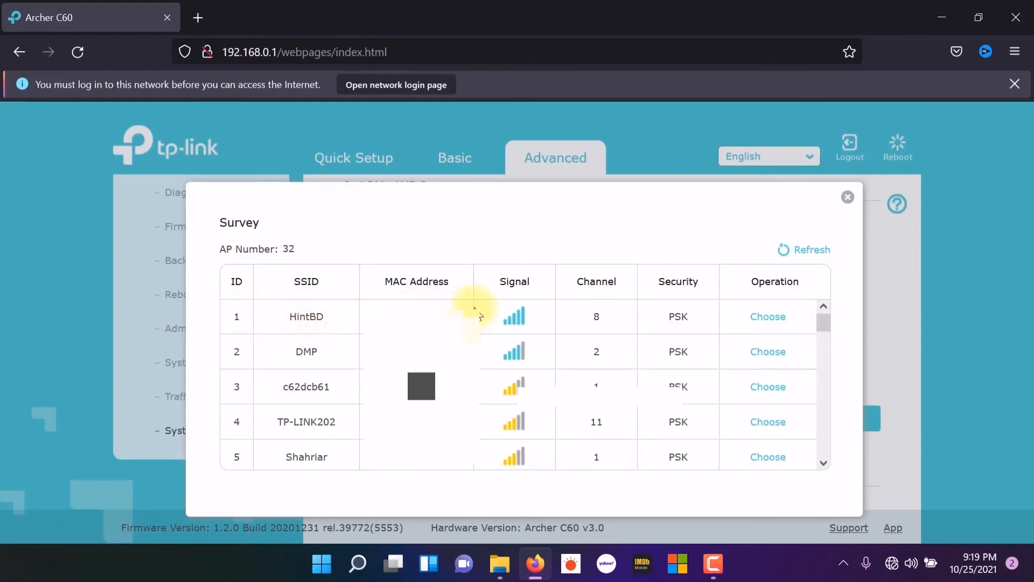
{"action": "left_click", "coordinate": [769, 317]}
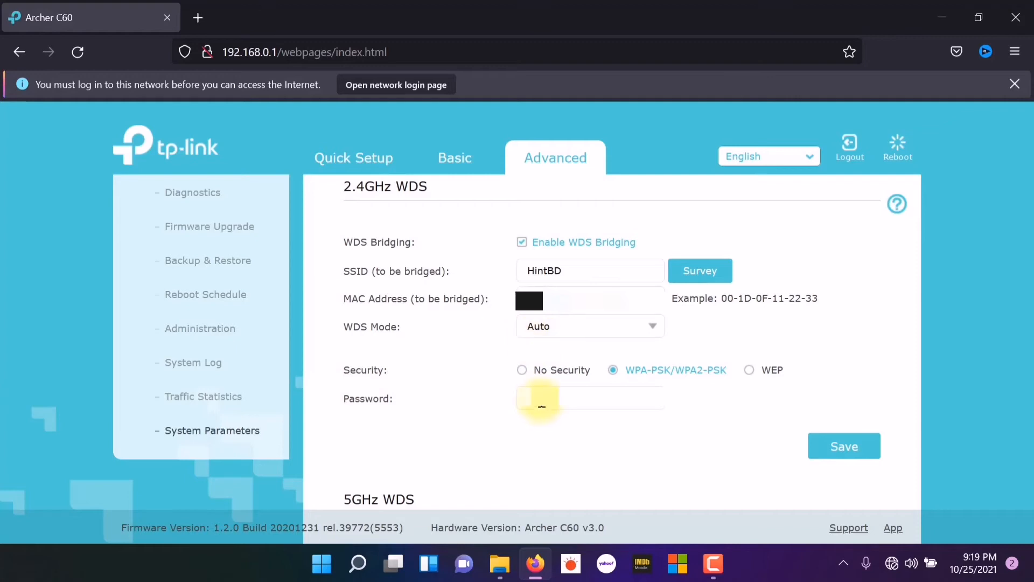
{"action": "left_click", "coordinate": [542, 407]}
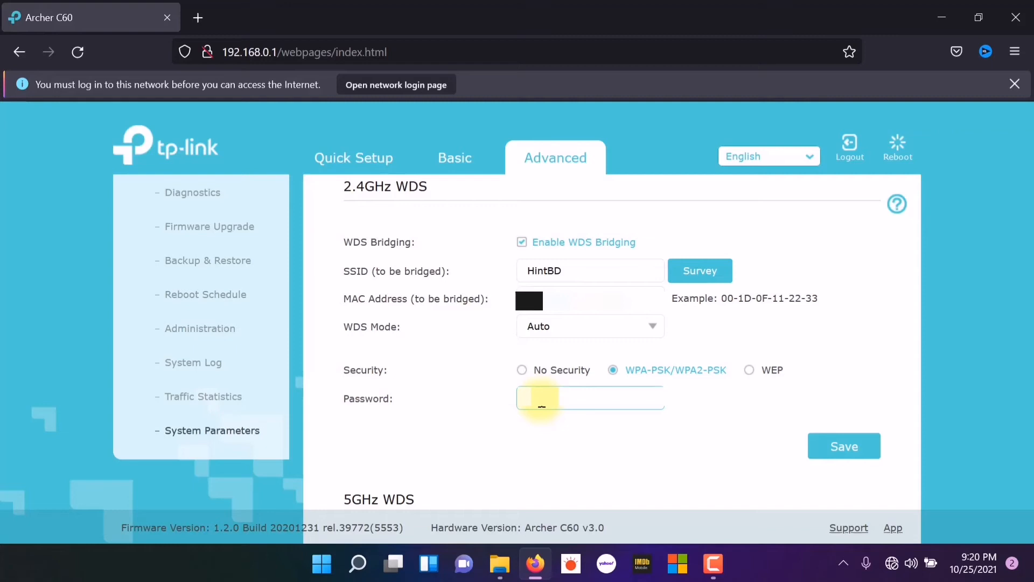
{"action": "type", "text": "*"}
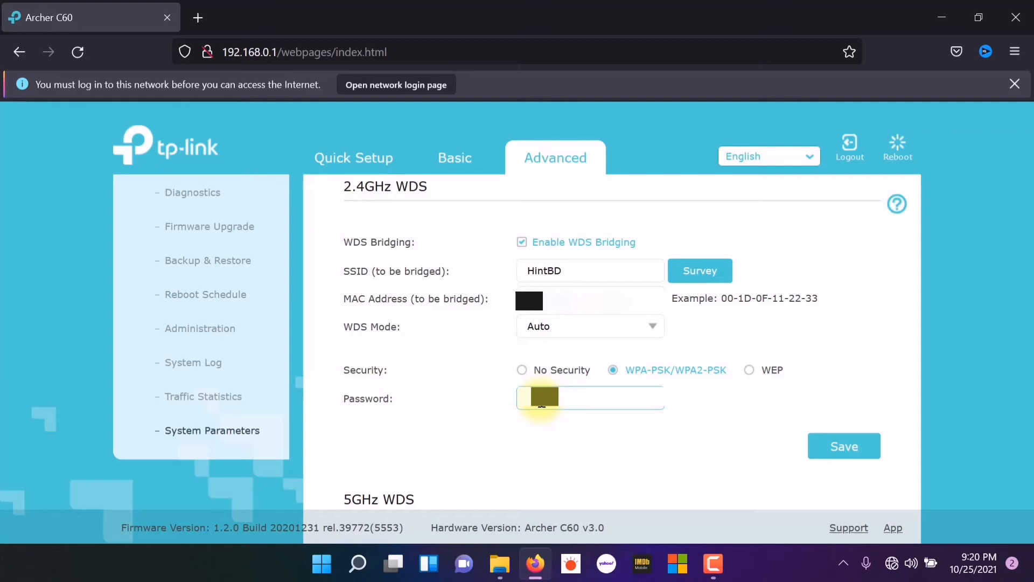
{"action": "type", "text": "*"}
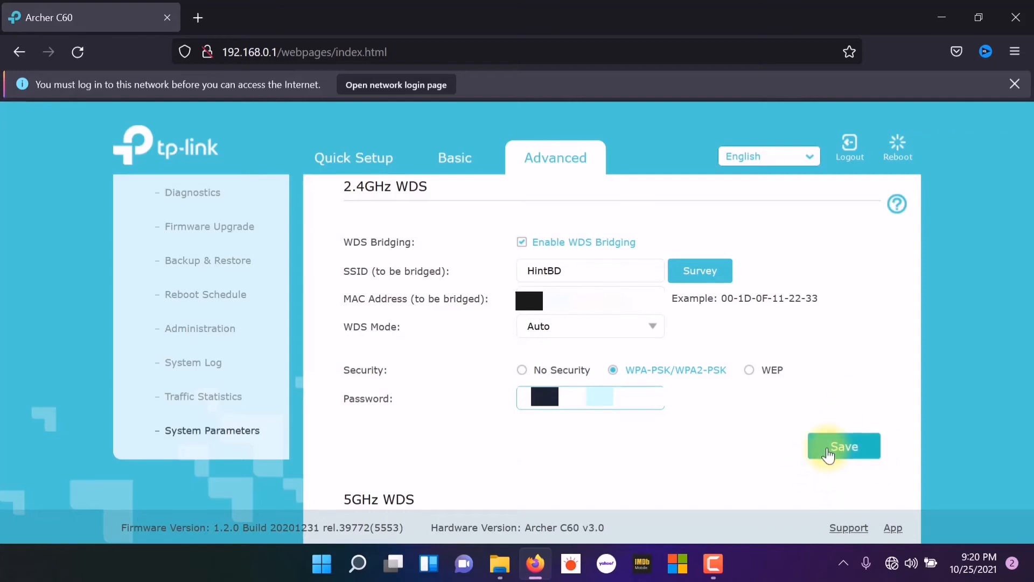
{"action": "left_click", "coordinate": [828, 453]}
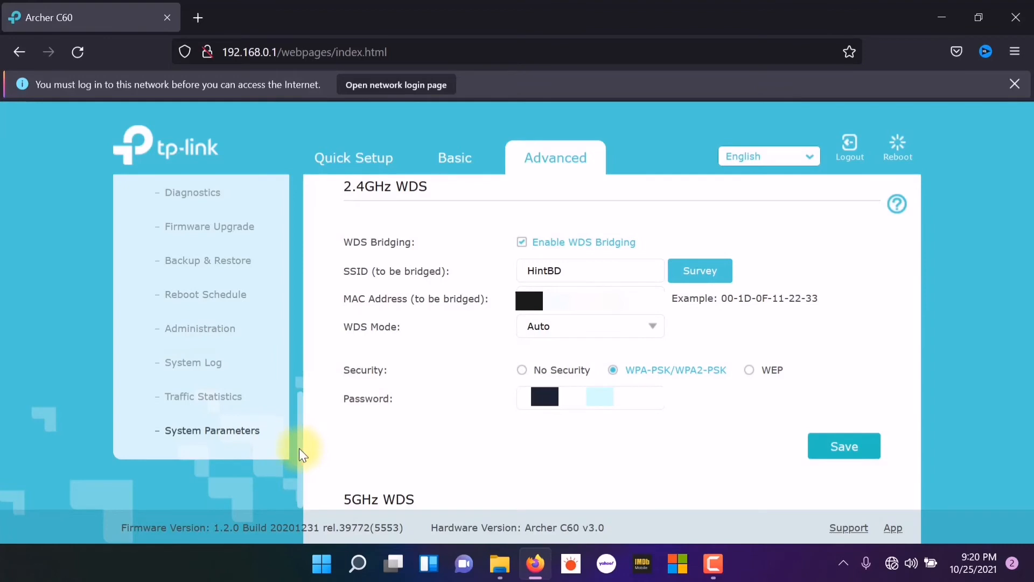
Disable the router's DHCP server in the network settings and save the change
{"action": "left_click_drag", "start_coordinate": [300, 448], "coordinate": [302, 212]}
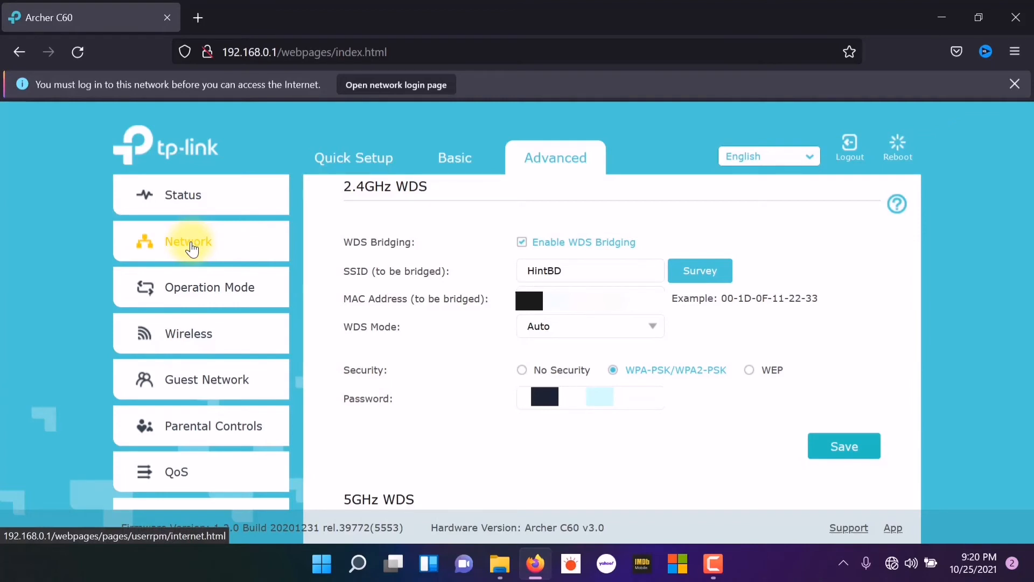
{"action": "left_click", "coordinate": [191, 249]}
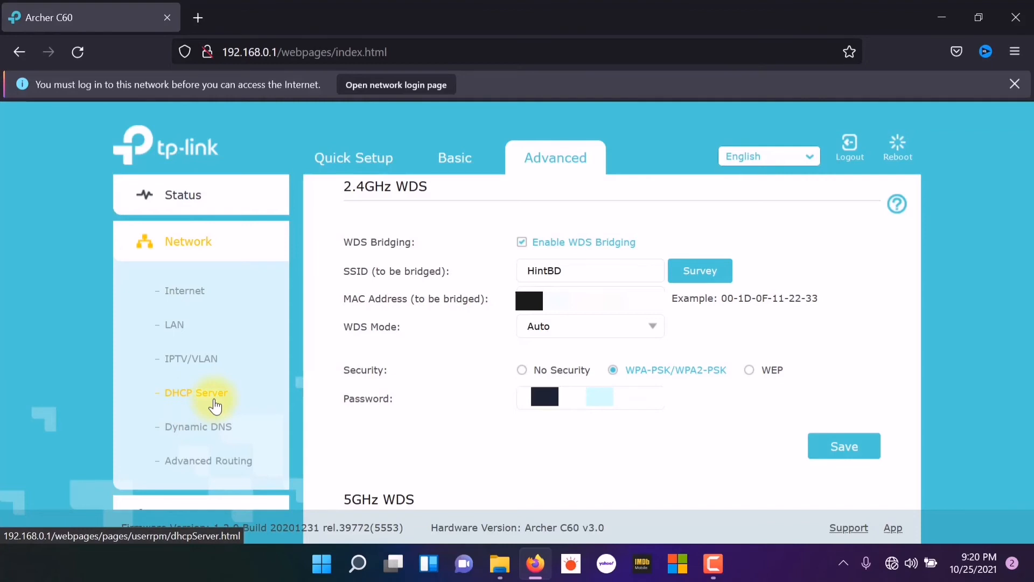
{"action": "left_click", "coordinate": [215, 406]}
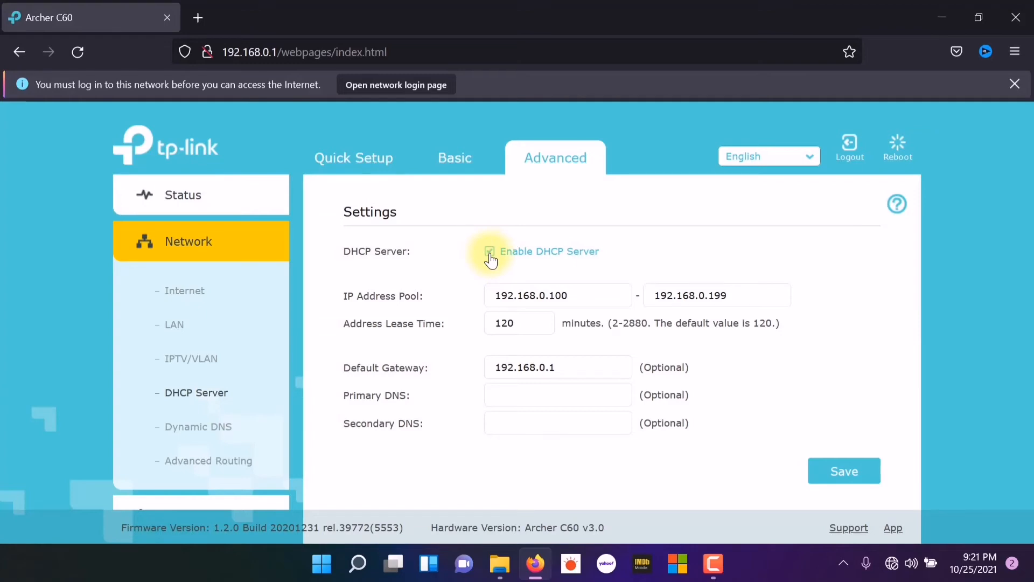
{"action": "left_click", "coordinate": [490, 252]}
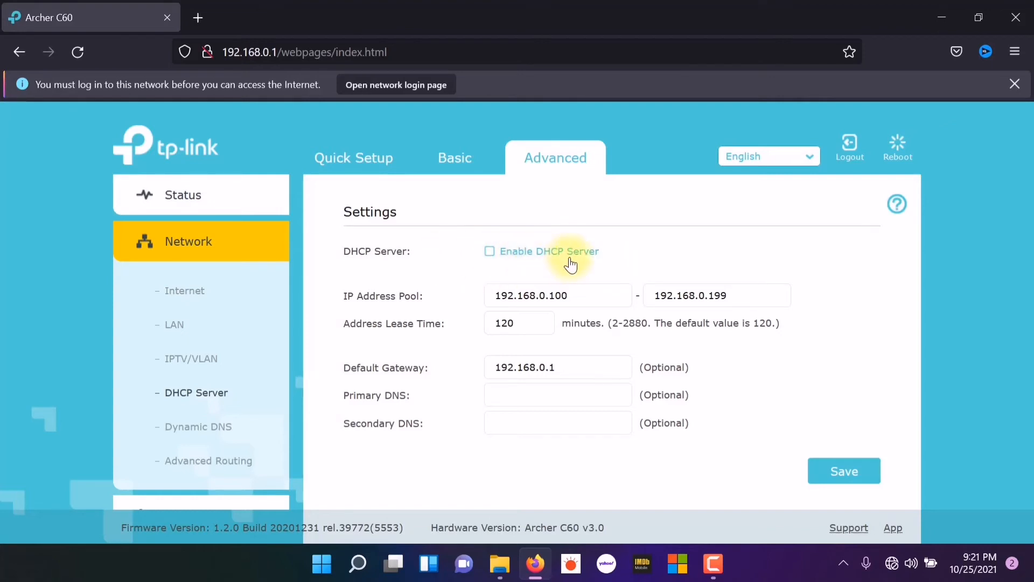
{"action": "left_click", "coordinate": [837, 481]}
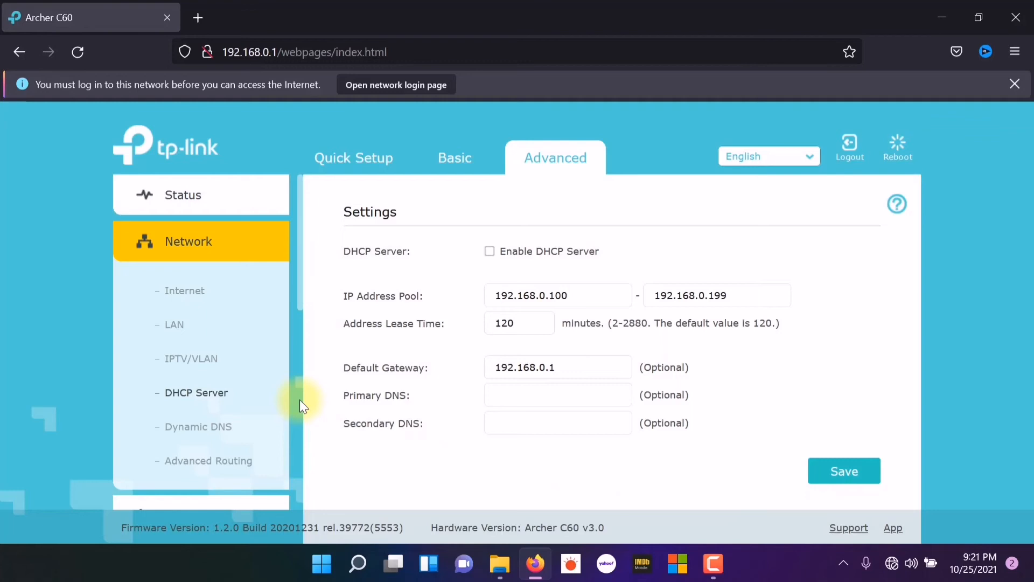
Reboot the router and confirm the restart
{"action": "left_click", "coordinate": [899, 162]}
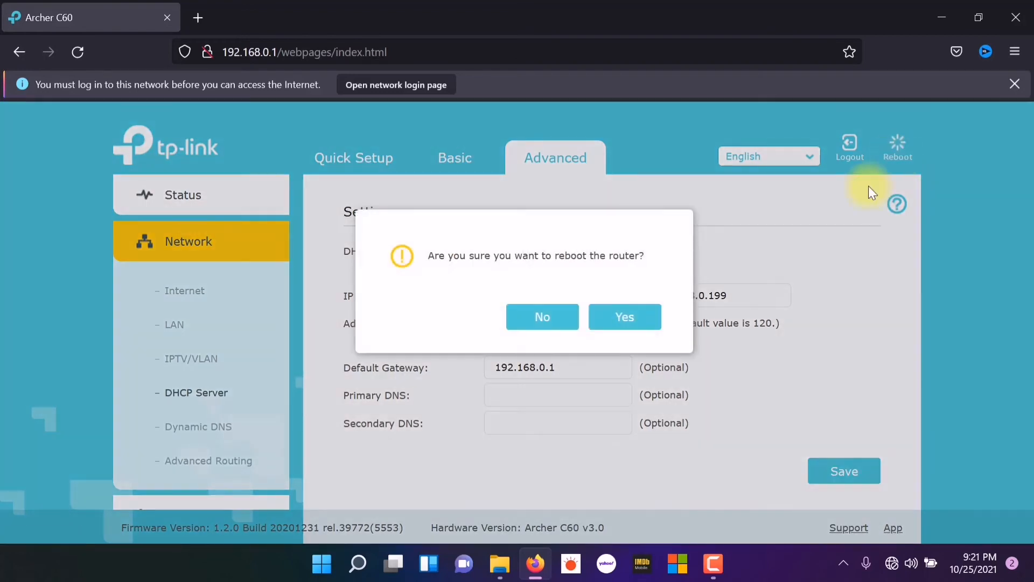
{"action": "left_click", "coordinate": [639, 325]}
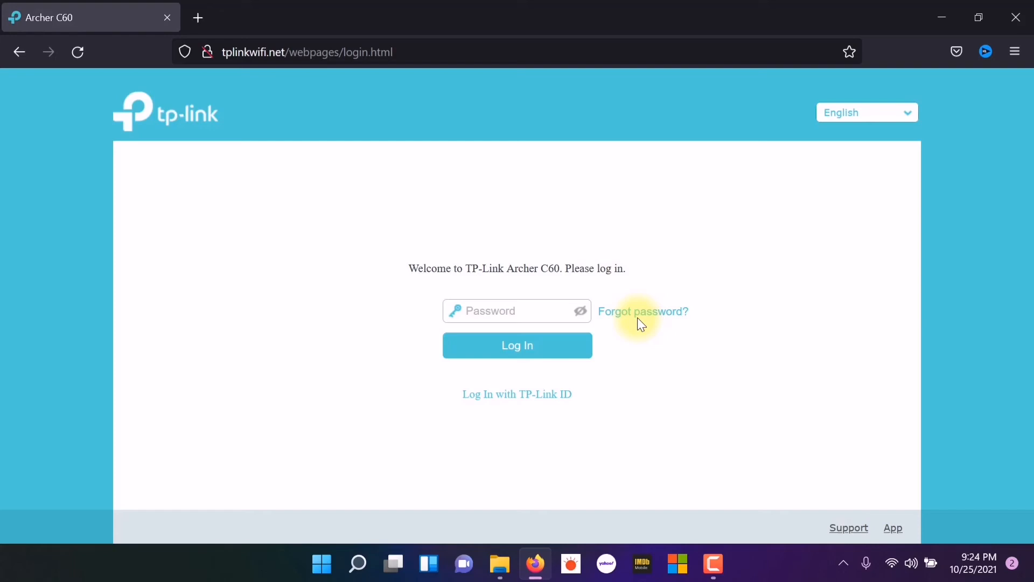
Connect the computer to the TP-Link_6A92 Wi-Fi network and return to the router's login page
{"action": "left_click", "coordinate": [892, 565]}
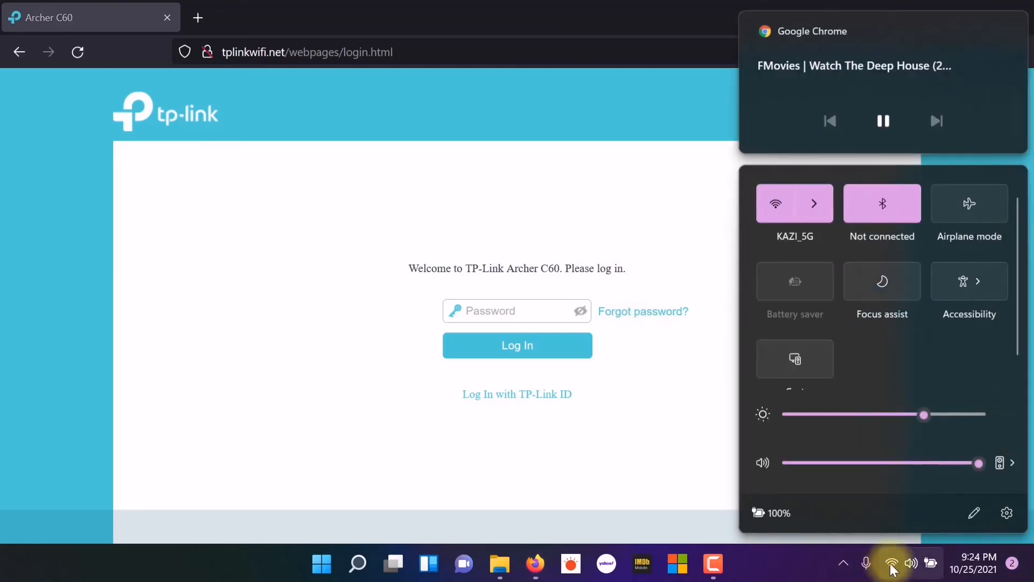
{"action": "left_click", "coordinate": [823, 208]}
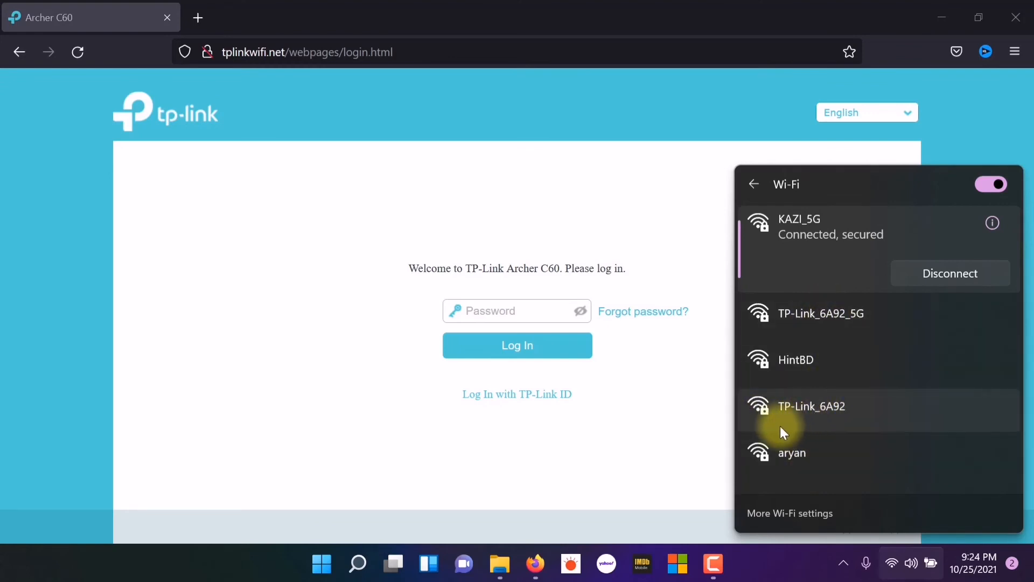
{"action": "left_click", "coordinate": [819, 417]}
{"action": "left_click", "coordinate": [923, 440]}
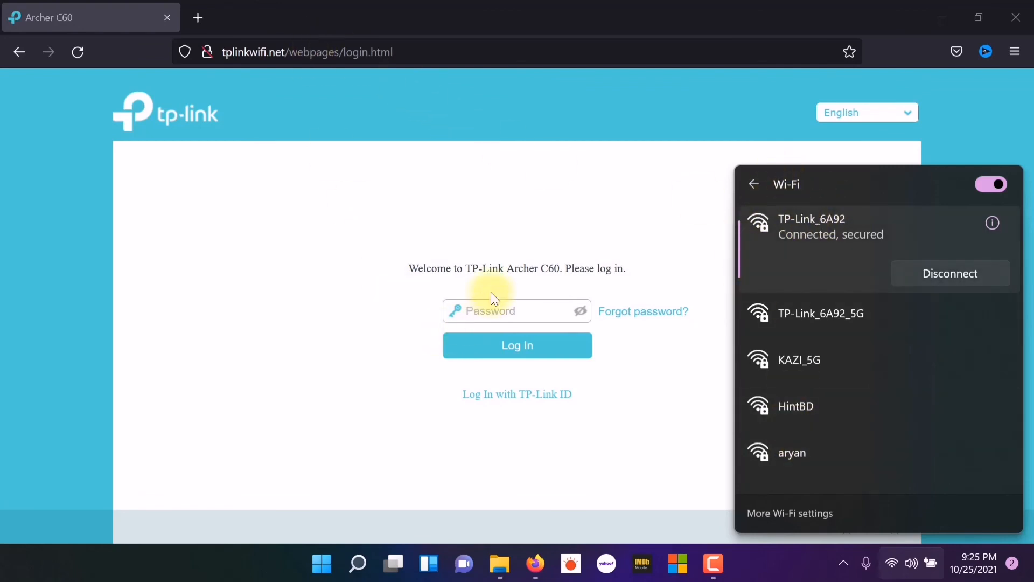
{"action": "left_click", "coordinate": [488, 315]}
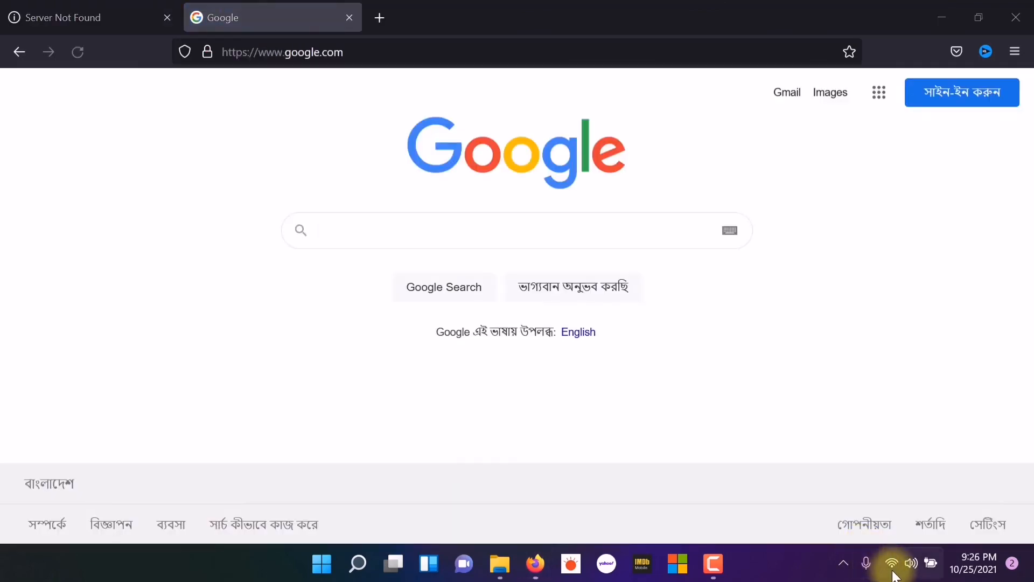
Check in the Wi-Fi network list which network the computer is connected to
{"action": "left_click", "coordinate": [890, 561]}
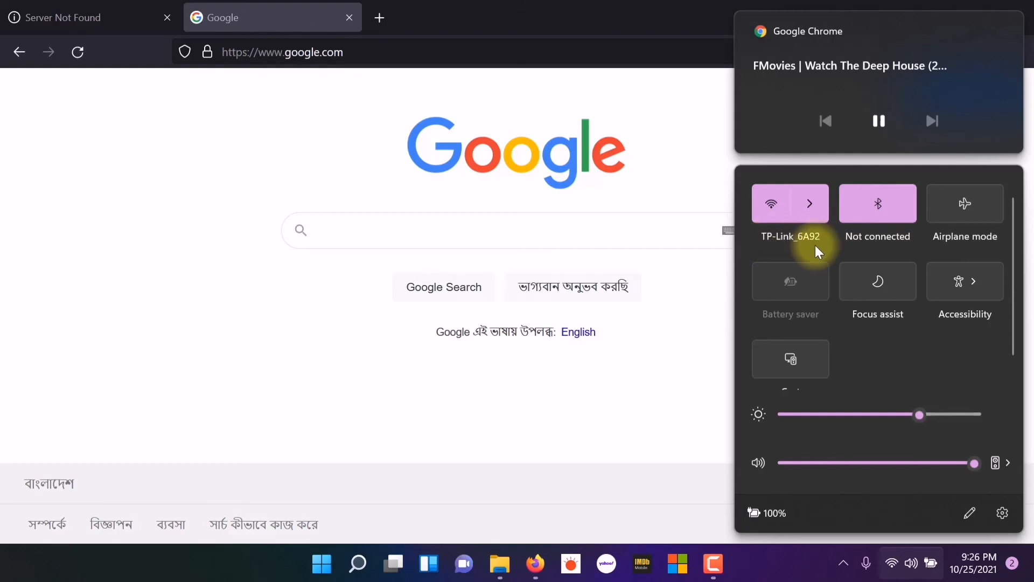
{"action": "left_click", "coordinate": [820, 205]}
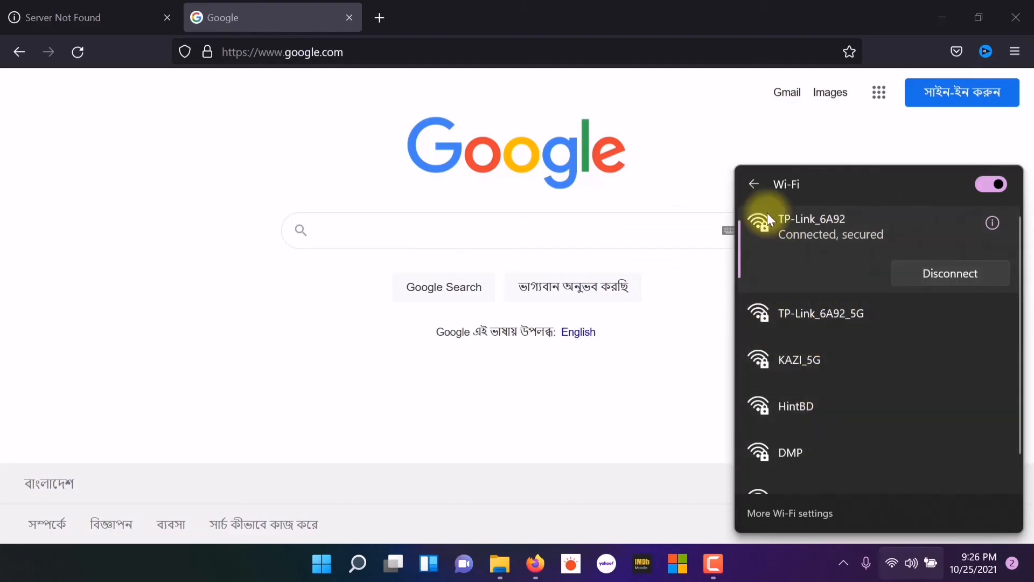
{"action": "left_click", "coordinate": [193, 205]}
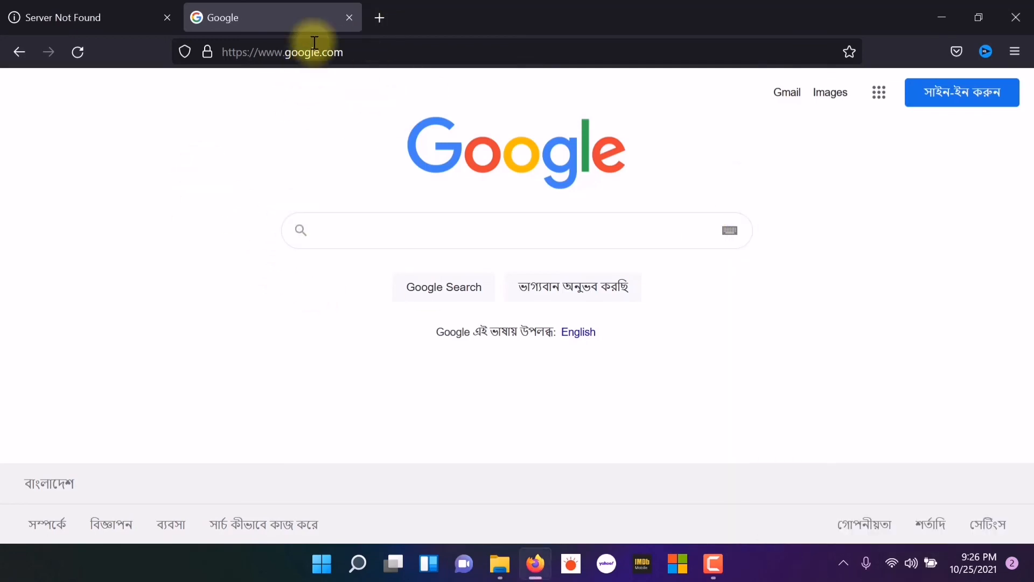
Open a new browser tab to test internet access and recheck the connected Wi-Fi network
{"action": "left_click", "coordinate": [380, 17]}
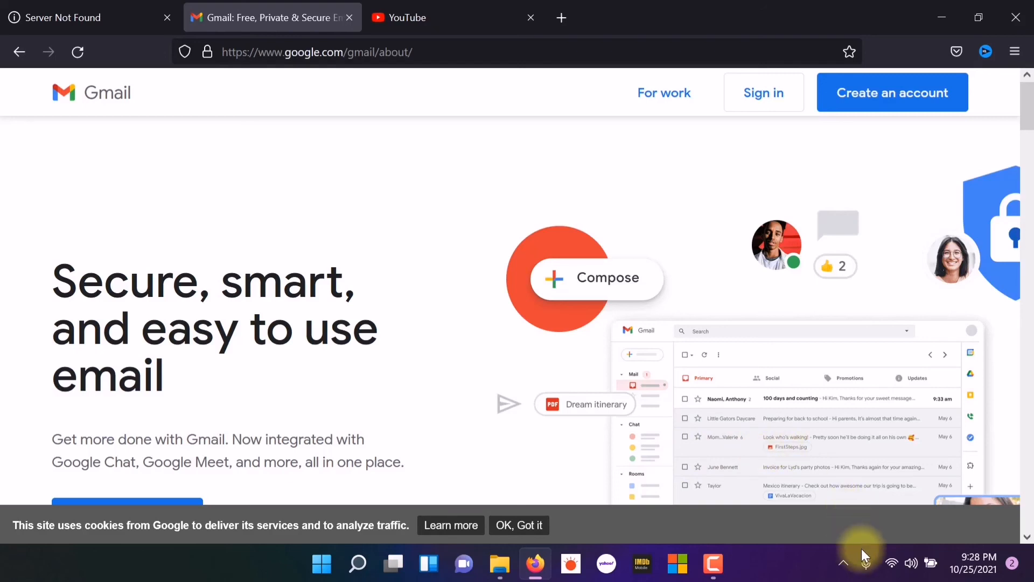
{"action": "left_click", "coordinate": [890, 563]}
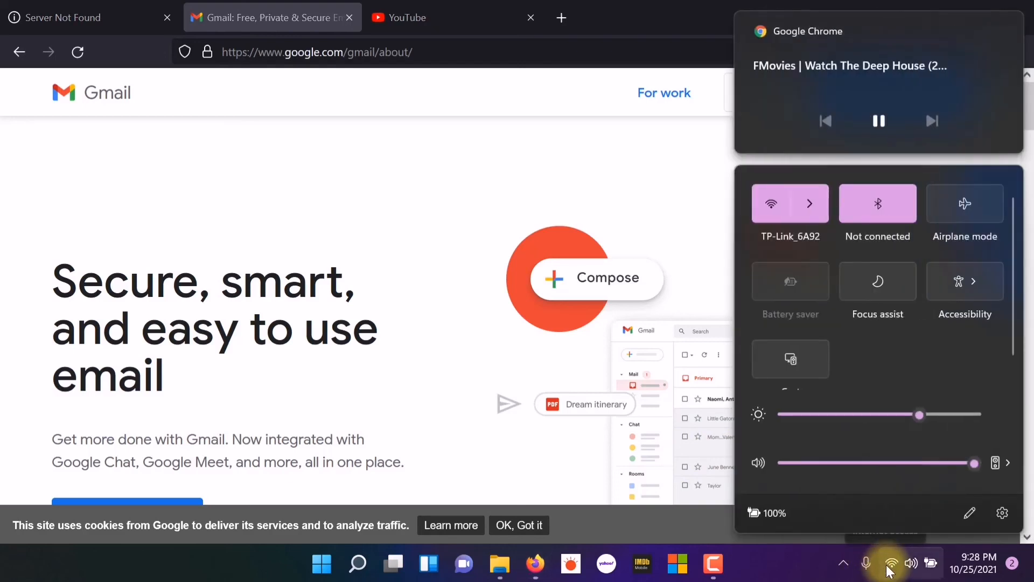
{"action": "left_click", "coordinate": [810, 206]}
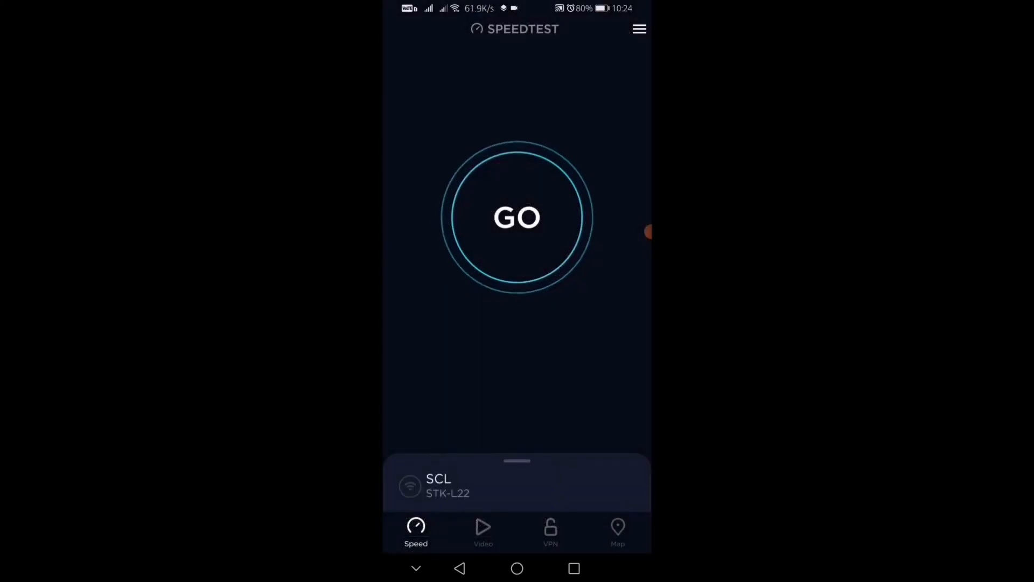
Switch to the Speedtest app on the phone and start an internet speed test
{"action": "left_click", "coordinate": [518, 217]}
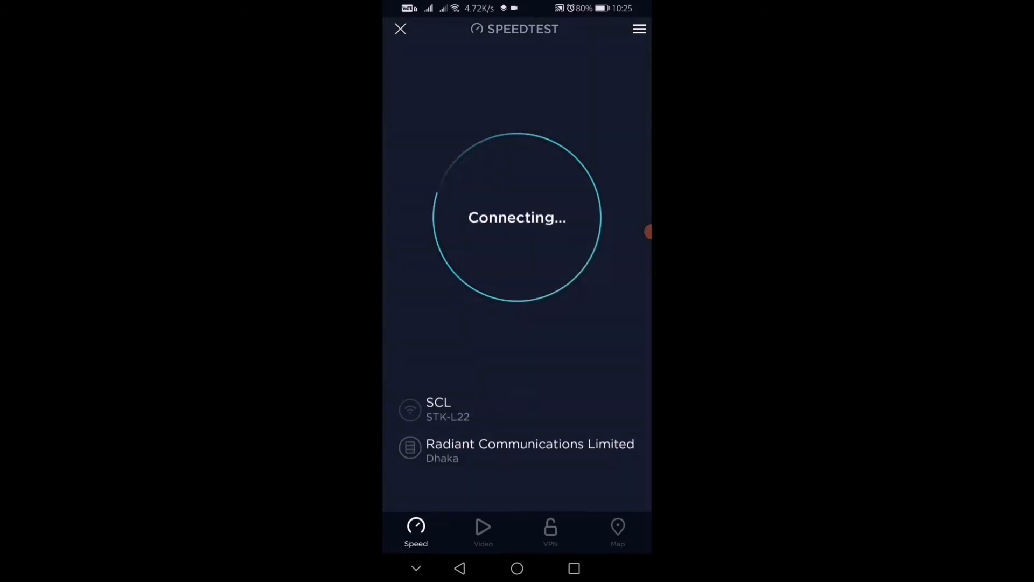